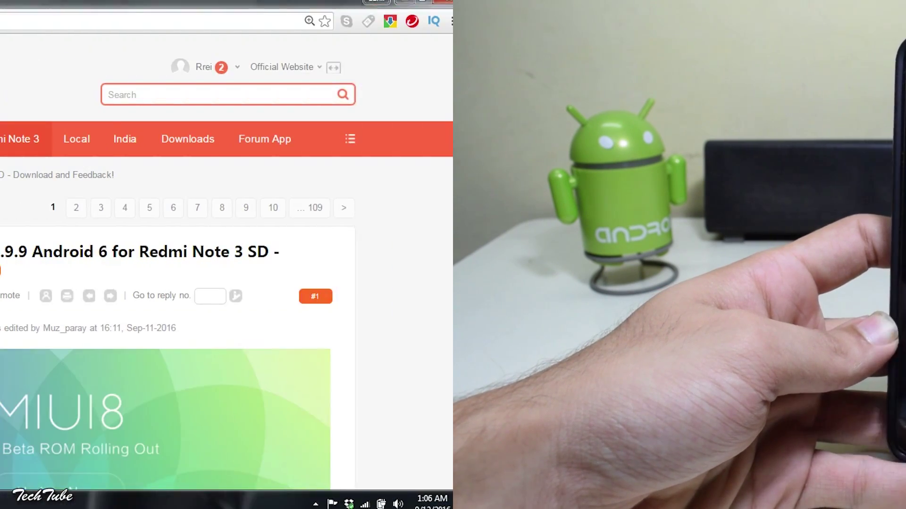
{"action": "scroll", "coordinate": [492, 276], "scroll_direction": "down", "scroll_amount": 5}
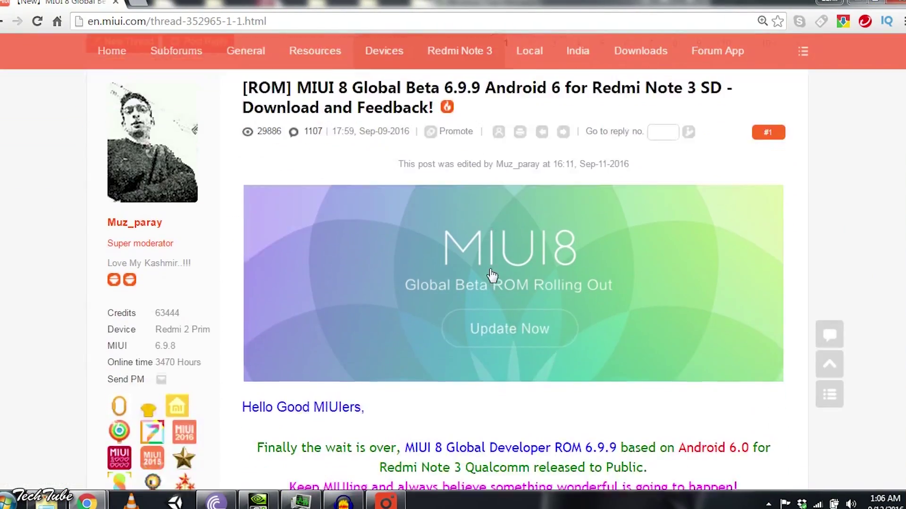
{"action": "scroll", "coordinate": [492, 276], "scroll_direction": "down", "scroll_amount": 3}
{"action": "scroll", "coordinate": [492, 275], "scroll_direction": "down", "scroll_amount": 3}
{"action": "scroll", "coordinate": [492, 275], "scroll_direction": "down", "scroll_amount": 6}
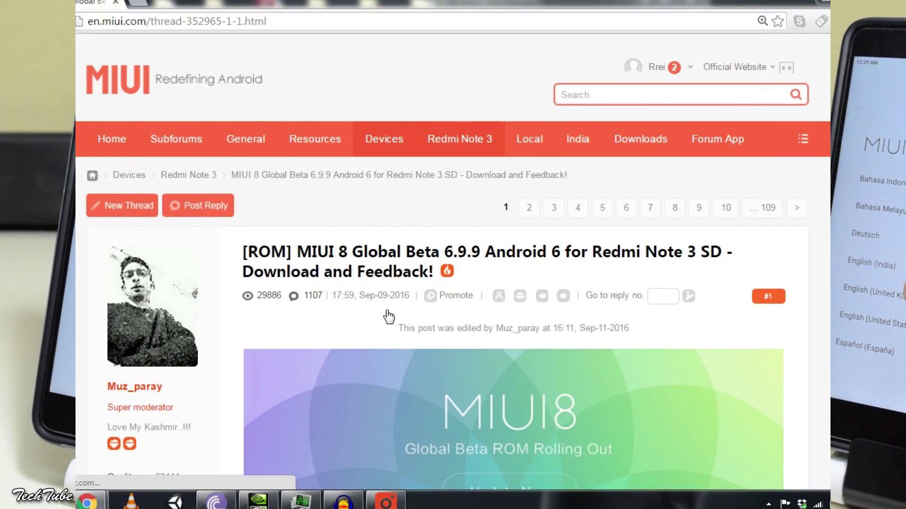
{"action": "scroll", "coordinate": [488, 272], "scroll_direction": "down", "scroll_amount": 2}
{"action": "scroll", "coordinate": [490, 276], "scroll_direction": "down", "scroll_amount": 3}
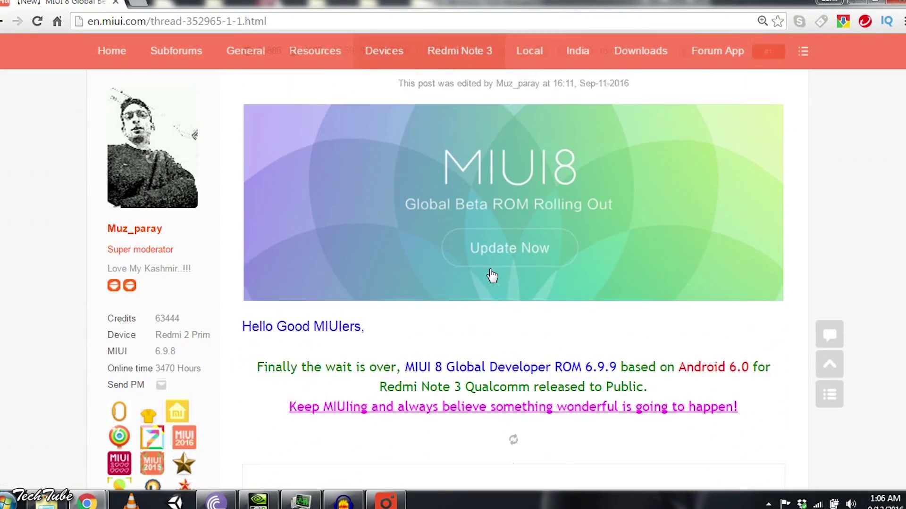
{"action": "scroll", "coordinate": [491, 275], "scroll_direction": "down", "scroll_amount": 2}
{"action": "scroll", "coordinate": [491, 276], "scroll_direction": "down", "scroll_amount": 10}
{"action": "scroll", "coordinate": [490, 276], "scroll_direction": "down", "scroll_amount": 2}
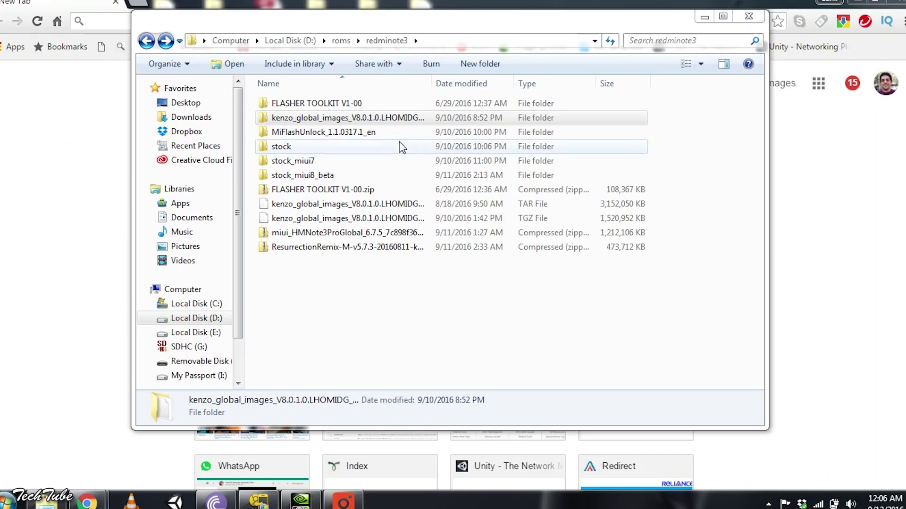
- Open the kenzo_global_images folder with its images and flash_all scripts, and bring up MiFlash
{"action": "double_click", "coordinate": [404, 117]}
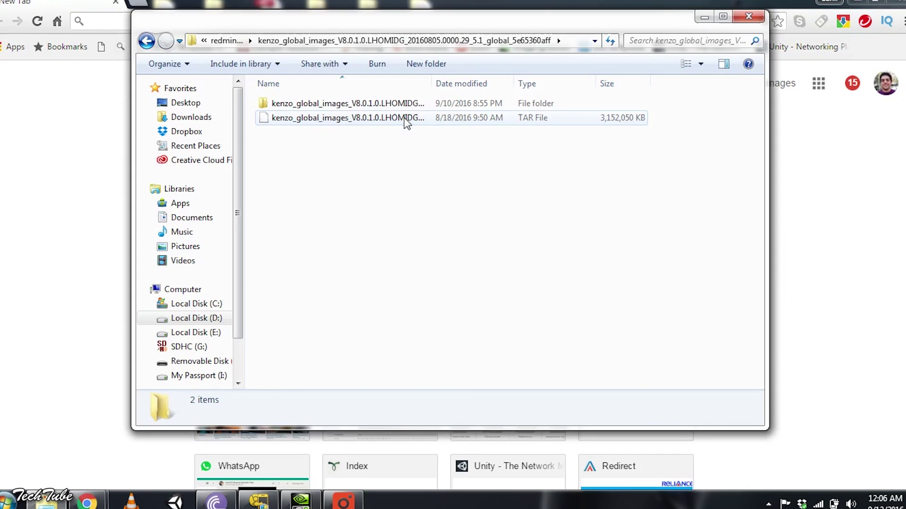
{"action": "double_click", "coordinate": [407, 106]}
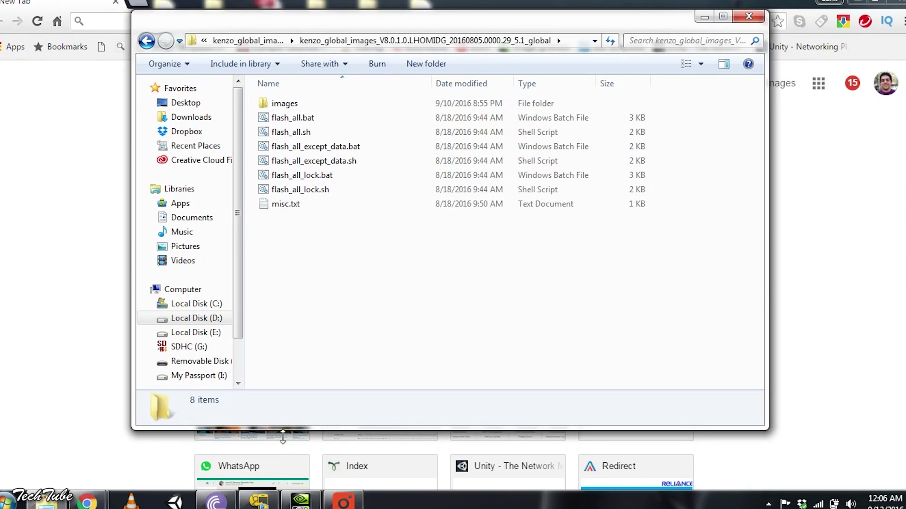
{"action": "left_click", "coordinate": [262, 501]}
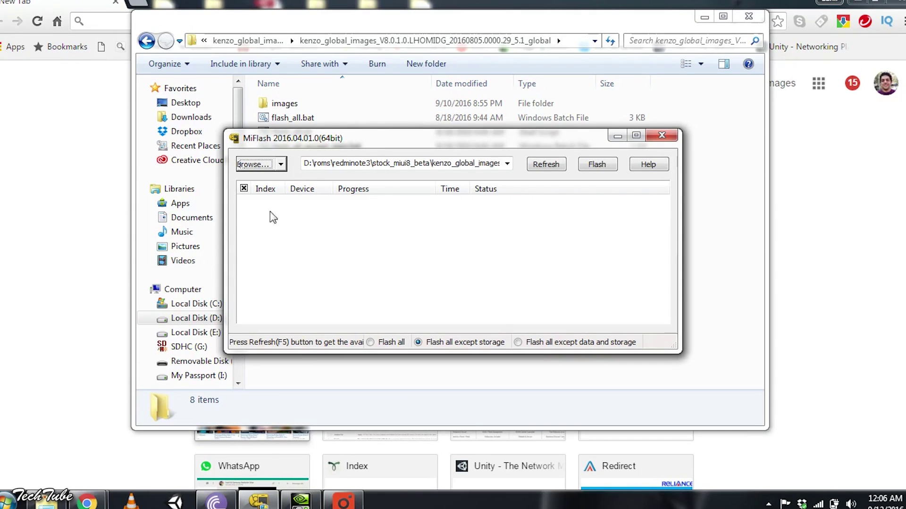
- Select the images folder under stock_miui8_beta's kenzo_global_images as MiFlash's ROM path
{"action": "left_click", "coordinate": [259, 165]}
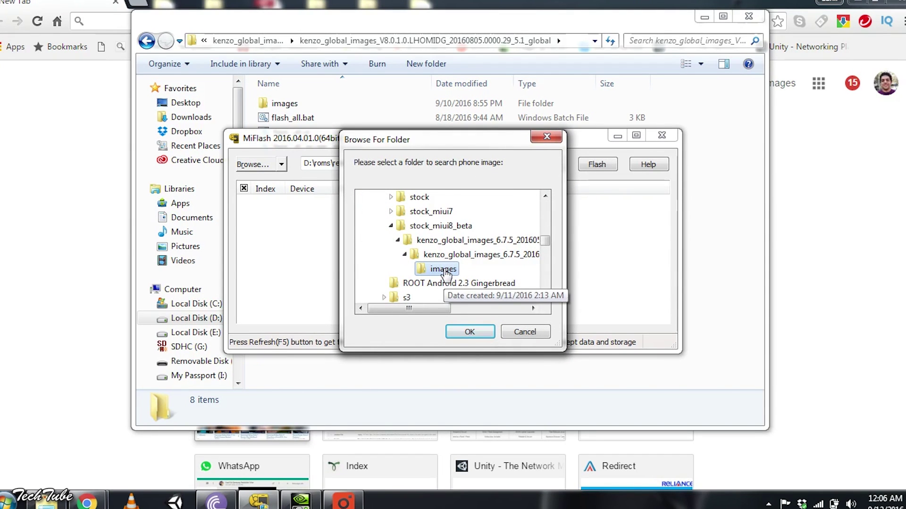
{"action": "left_click", "coordinate": [470, 332]}
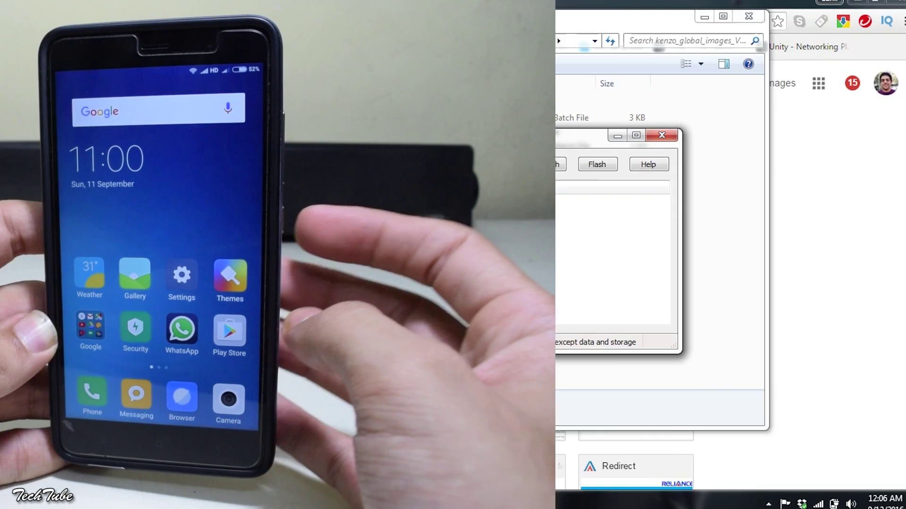